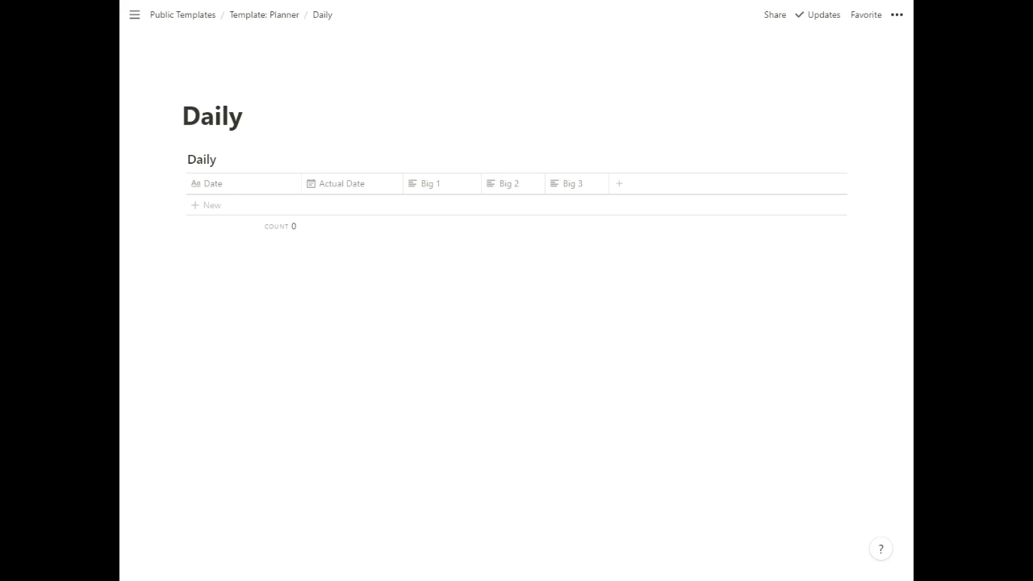
Step: Add a Daily row titled January 4, 2021 with Actual Date Jan 4 and open it as a page
{"action": "left_click", "coordinate": [210, 208]}
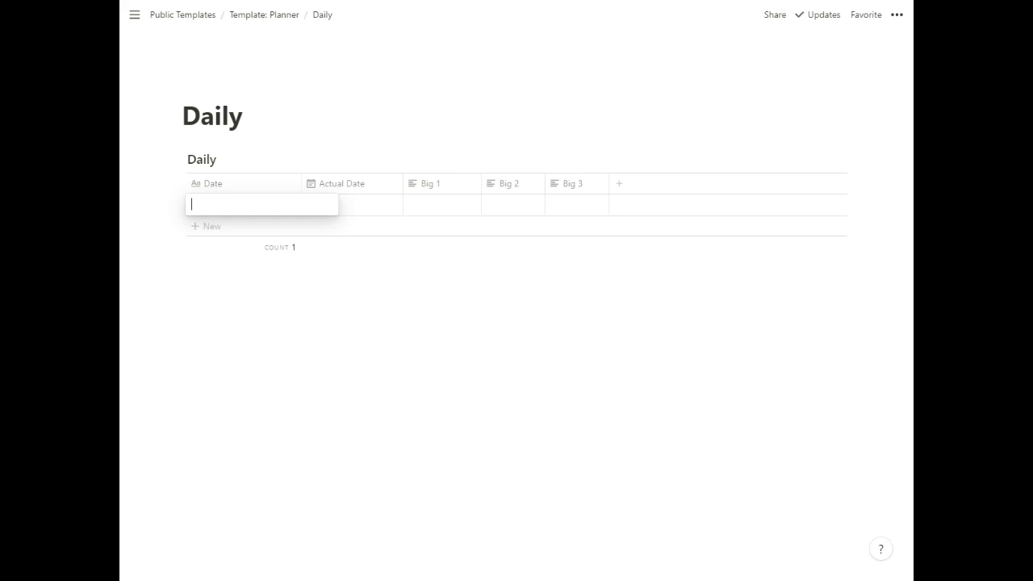
{"action": "type", "text": "January 4,"}
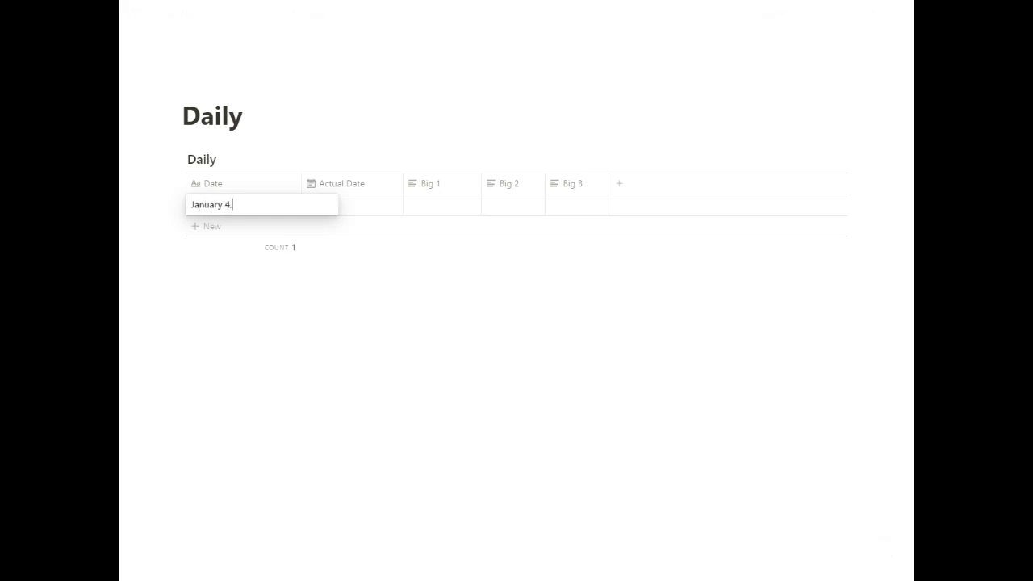
{"action": "type", "text": " 2021"}
{"action": "key", "text": "Escape"}
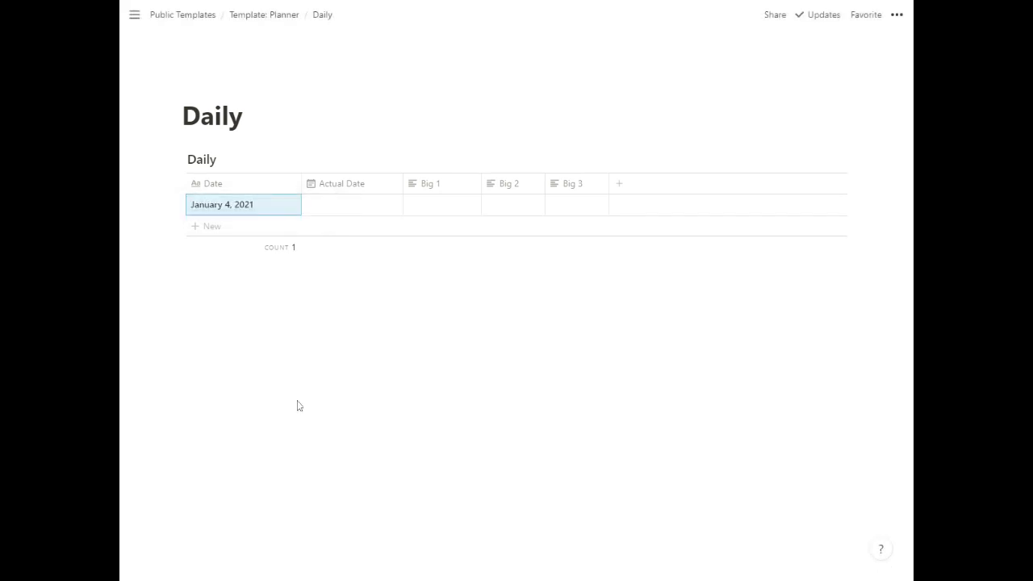
{"action": "left_click", "coordinate": [329, 207]}
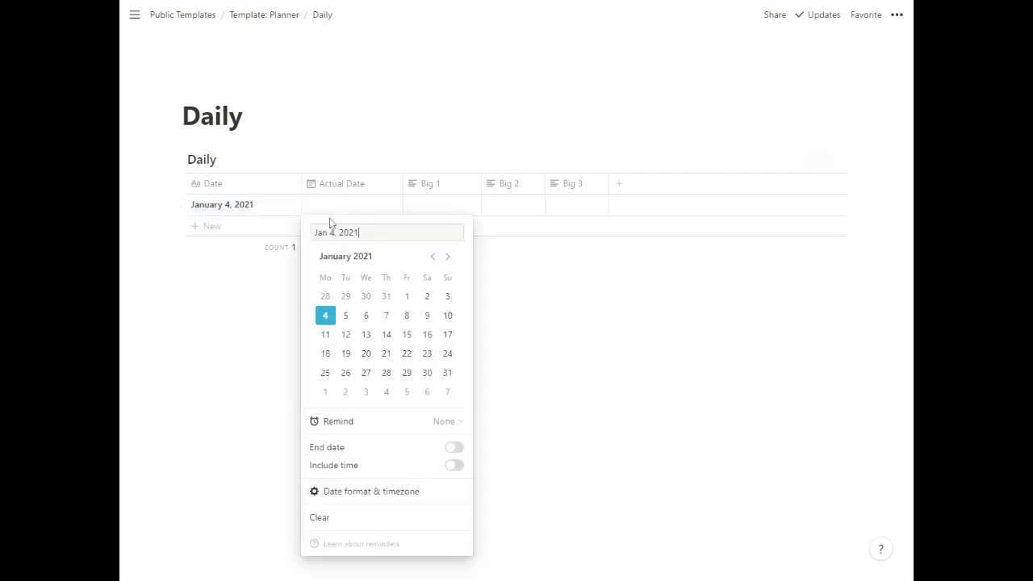
{"action": "left_click", "coordinate": [325, 315]}
{"action": "key", "text": "Escape"}
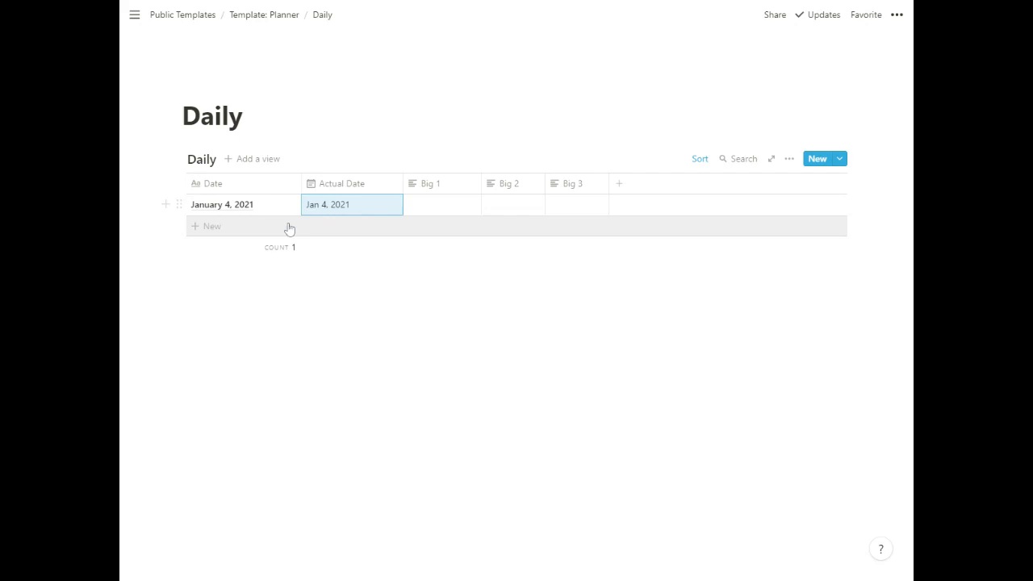
{"action": "left_click", "coordinate": [276, 205]}
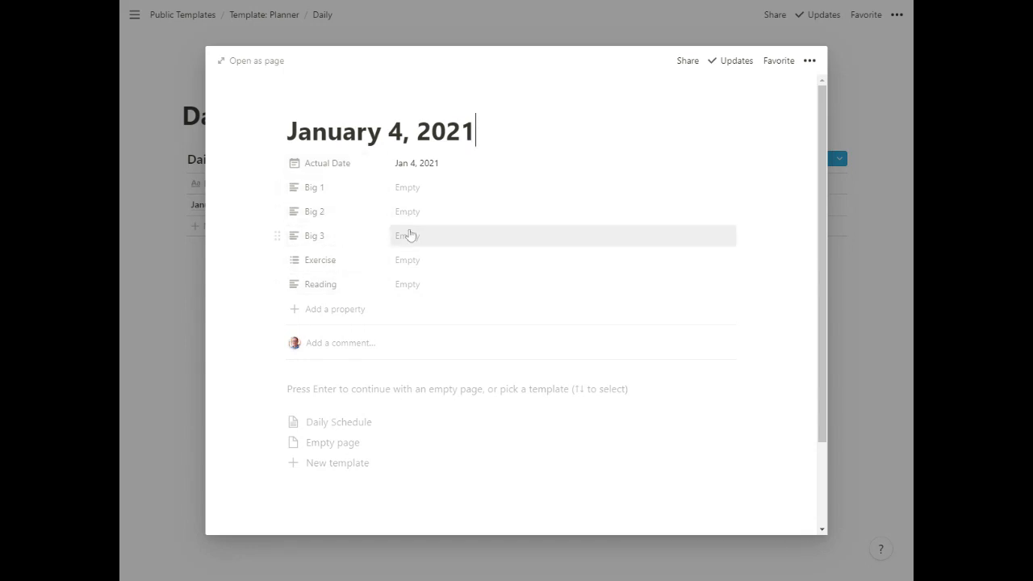
Step: Set Exercise to Run and note in Reading: Read a bit of "Caste" today
{"action": "left_click", "coordinate": [418, 262]}
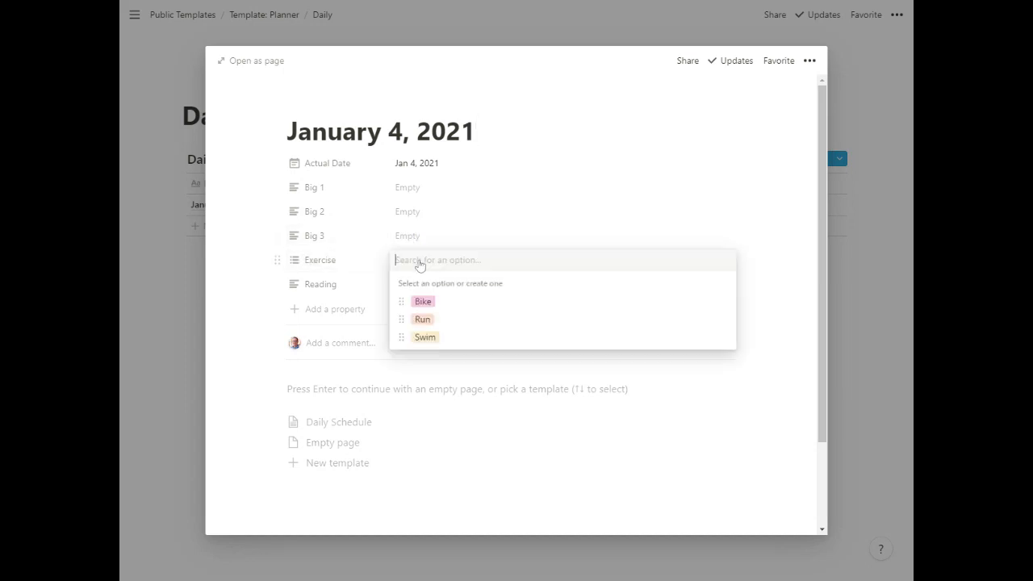
{"action": "left_click", "coordinate": [422, 319]}
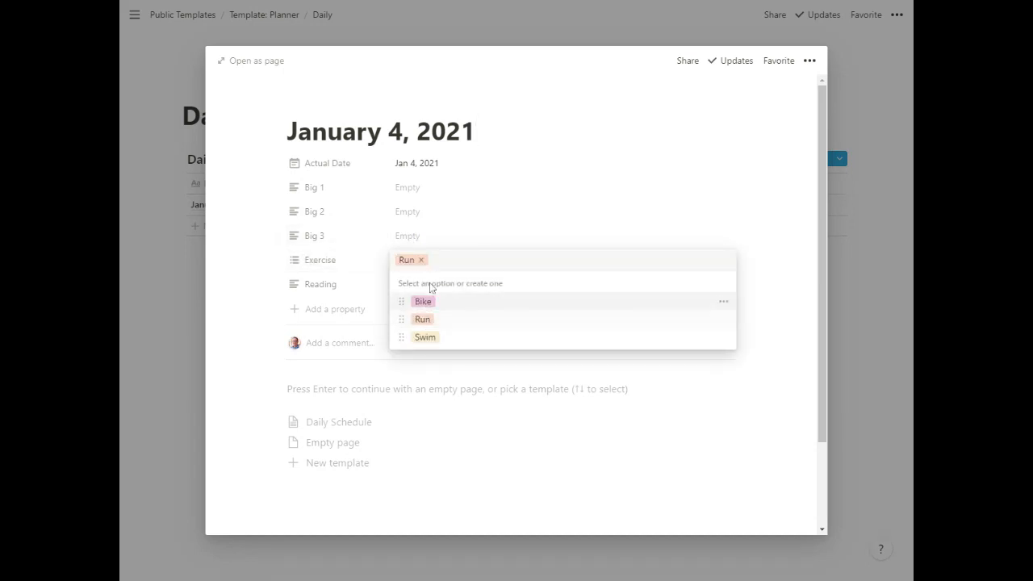
{"action": "left_click", "coordinate": [537, 173]}
{"action": "left_click", "coordinate": [410, 287]}
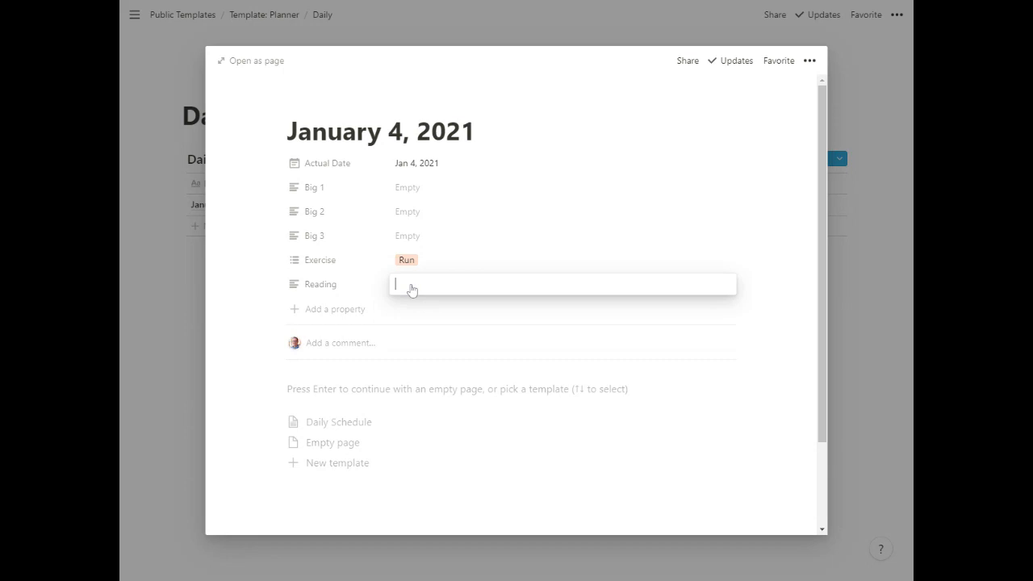
{"action": "type", "text": "RE"}
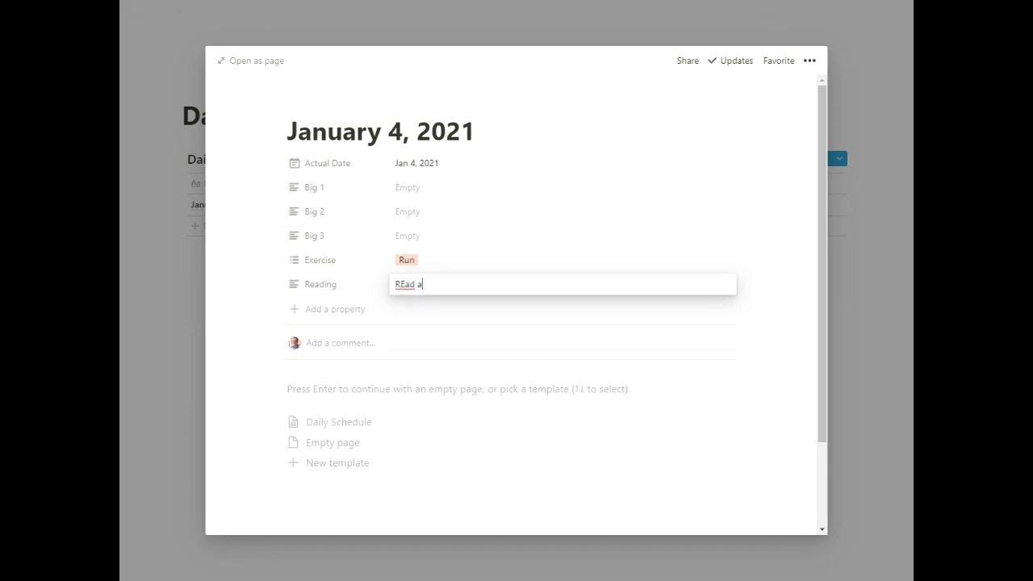
{"action": "key", "text": "BackSpace"}
{"action": "type", "text": "ead a bit"}
{"action": "type", "text": " of \"Caste\" today"}
Step: Fill the page from the Daily Schedule template and check off Eat breakfast, Exercise and Vitamins
{"action": "left_click", "coordinate": [576, 150]}
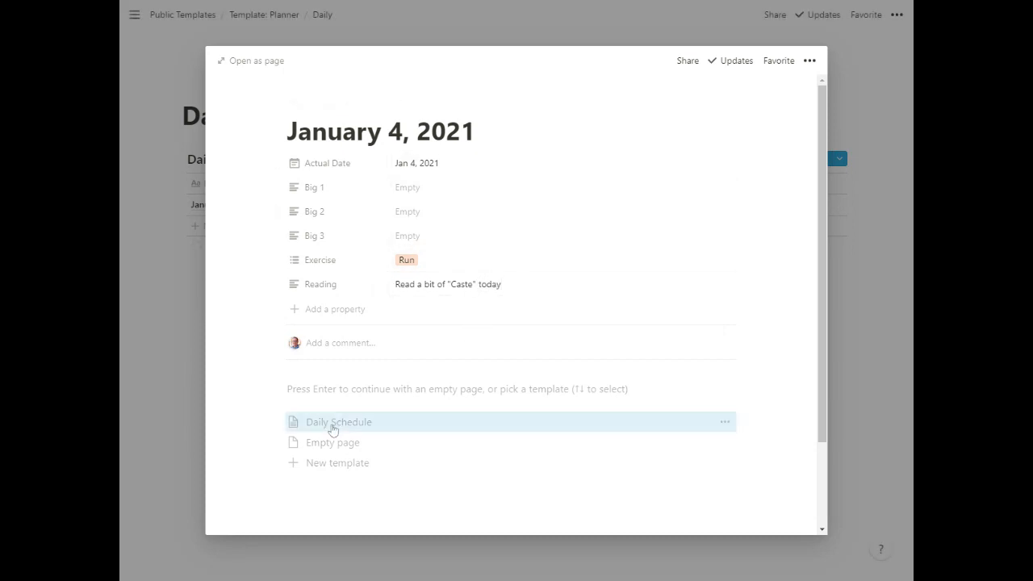
{"action": "left_click", "coordinate": [333, 428]}
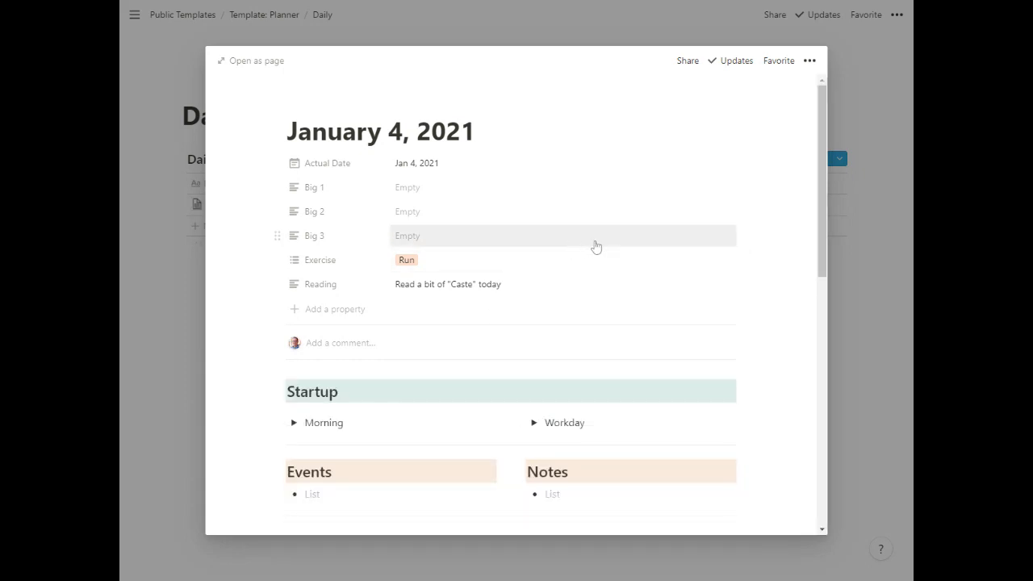
{"action": "scroll", "coordinate": [595, 246], "scroll_direction": "down", "scroll_amount": 3}
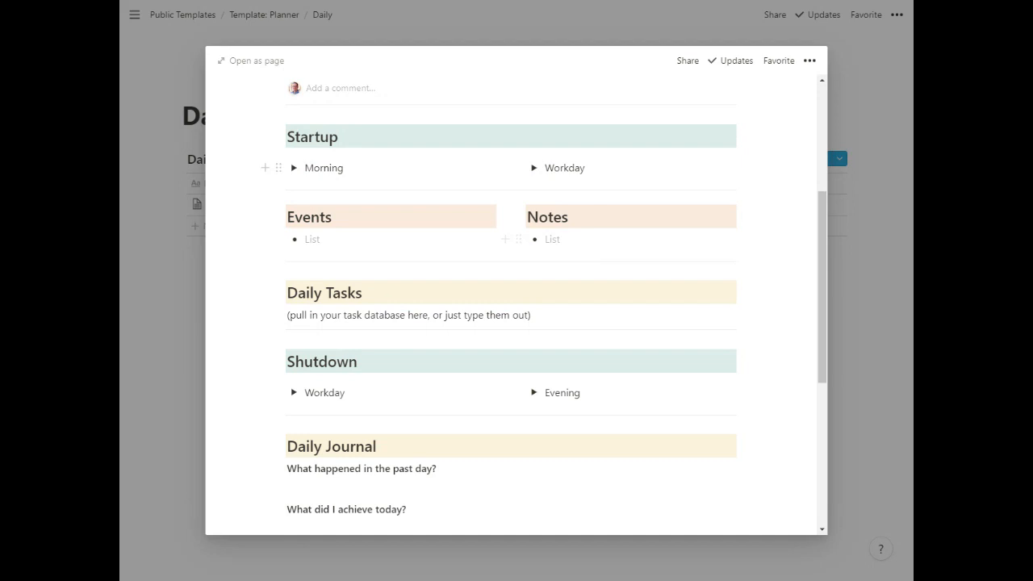
{"action": "mouse_move", "coordinate": [295, 422]}
{"action": "left_click", "coordinate": [294, 168]}
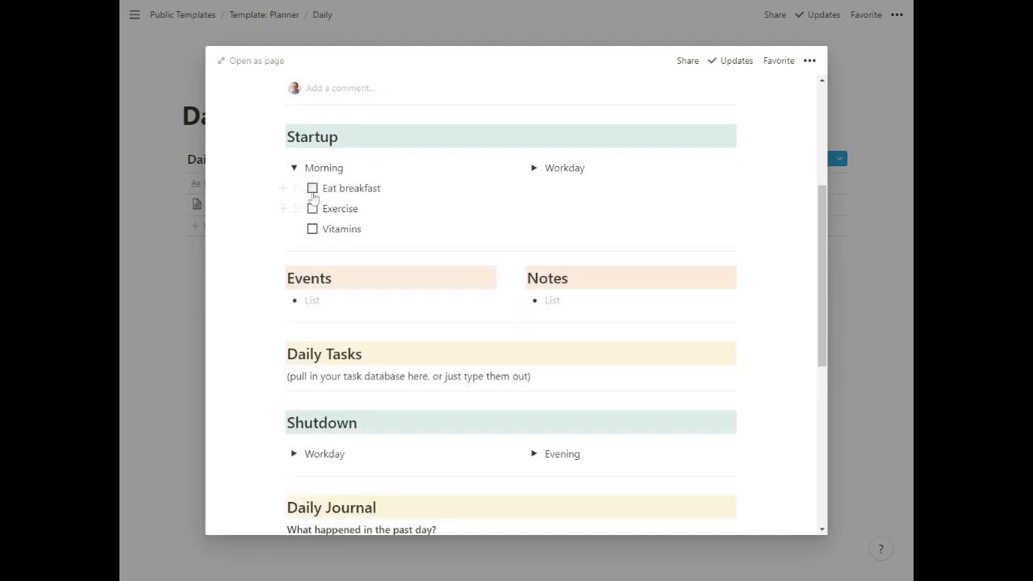
{"action": "left_click", "coordinate": [312, 188]}
{"action": "left_click", "coordinate": [313, 208]}
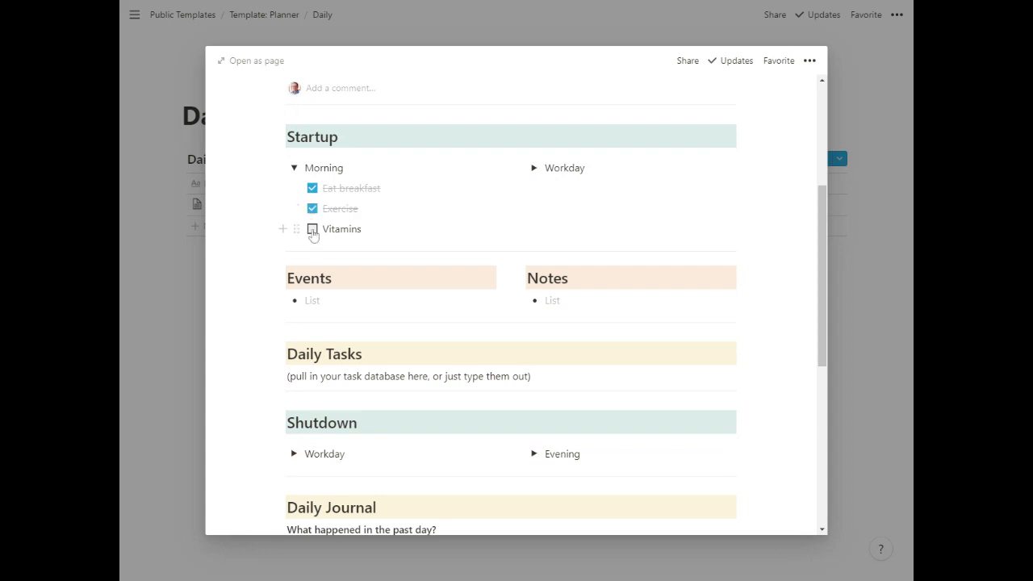
{"action": "left_click", "coordinate": [312, 229]}
Step: Check off Inbox zero, Slack zero and Review big 3, then collapse both startup checklists
{"action": "left_click", "coordinate": [534, 168]}
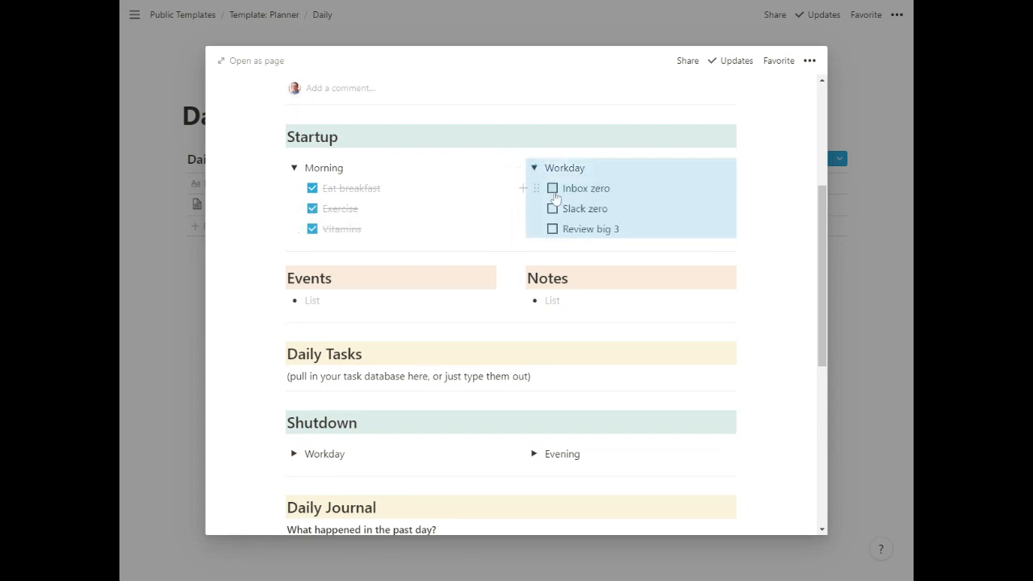
{"action": "left_click", "coordinate": [552, 189]}
{"action": "left_click", "coordinate": [551, 209]}
{"action": "left_click", "coordinate": [552, 230]}
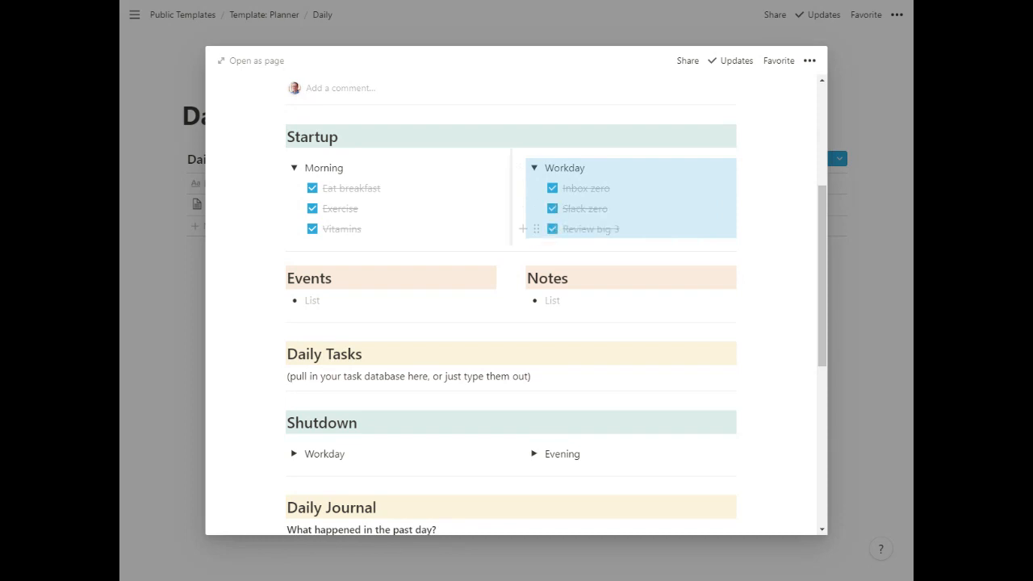
{"action": "left_click", "coordinate": [533, 168]}
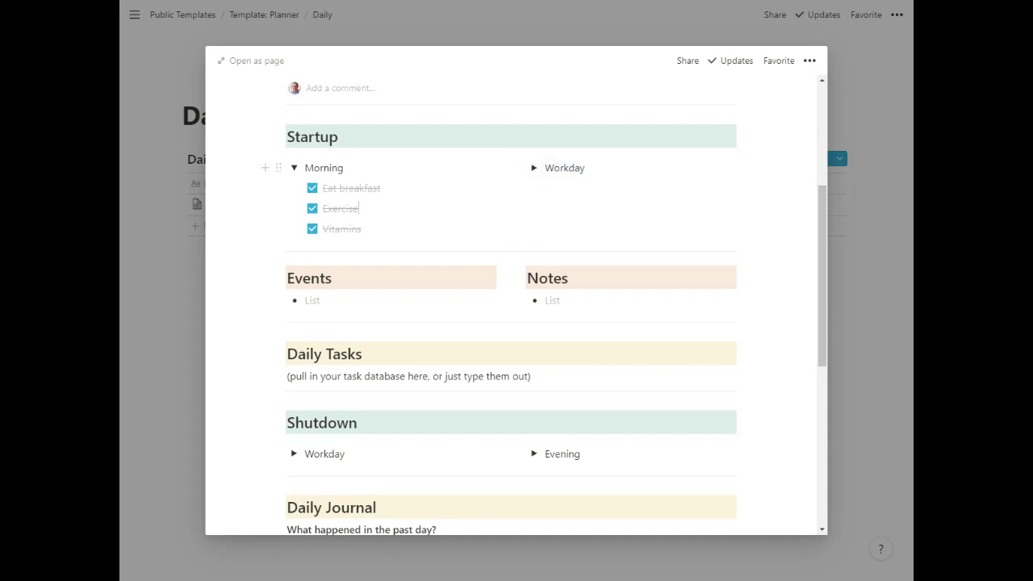
{"action": "left_click", "coordinate": [295, 169]}
{"action": "left_click", "coordinate": [313, 245]}
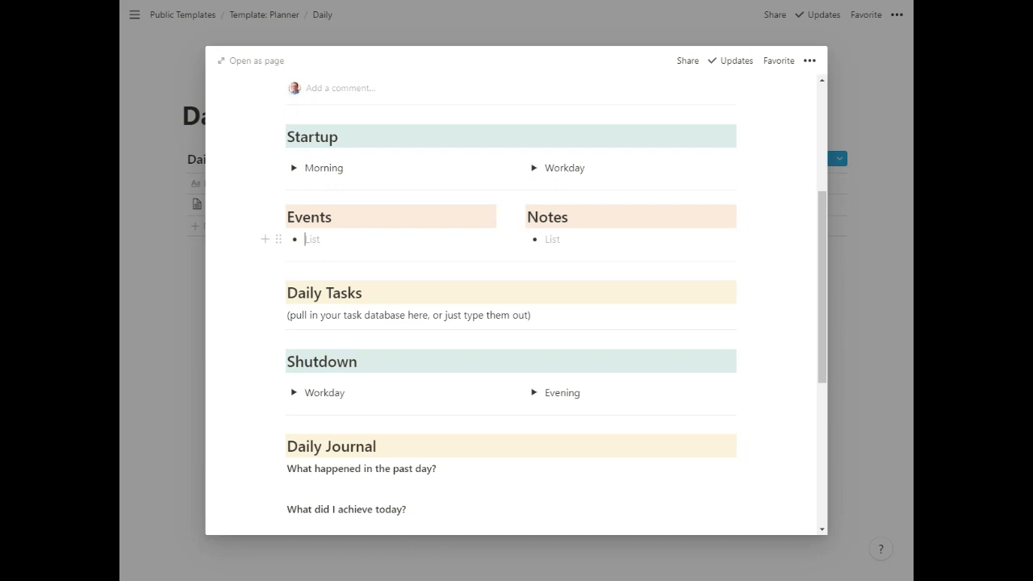
{"action": "type", "text": "1"}
{"action": "type", "text": "0:00 Staq"}
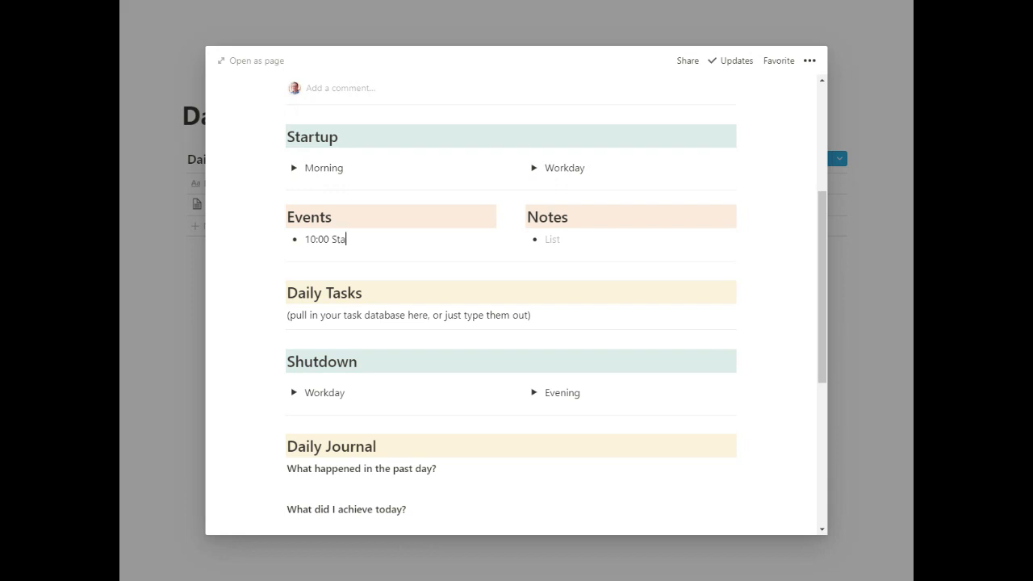
{"action": "type", "text": "ff"}
Step: List the events 10:00 Staff Meeting, 11:30 Lunch with client and 6:30 Drive daughter to dance
{"action": "key", "text": "BackSpace"}
{"action": "type", "text": "f Mee"}
{"action": "type", "text": "ting"}
{"action": "key", "text": "Return"}
{"action": "type", "text": "11:30 L"}
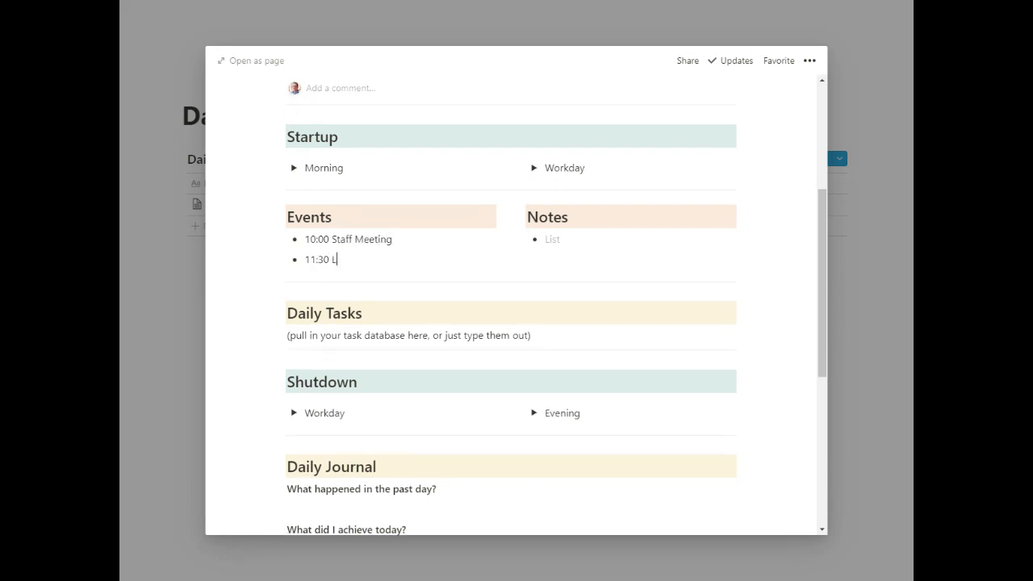
{"action": "type", "text": "unch with client"}
{"action": "key", "text": "Return"}
{"action": "type", "text": "6:30 Drive "}
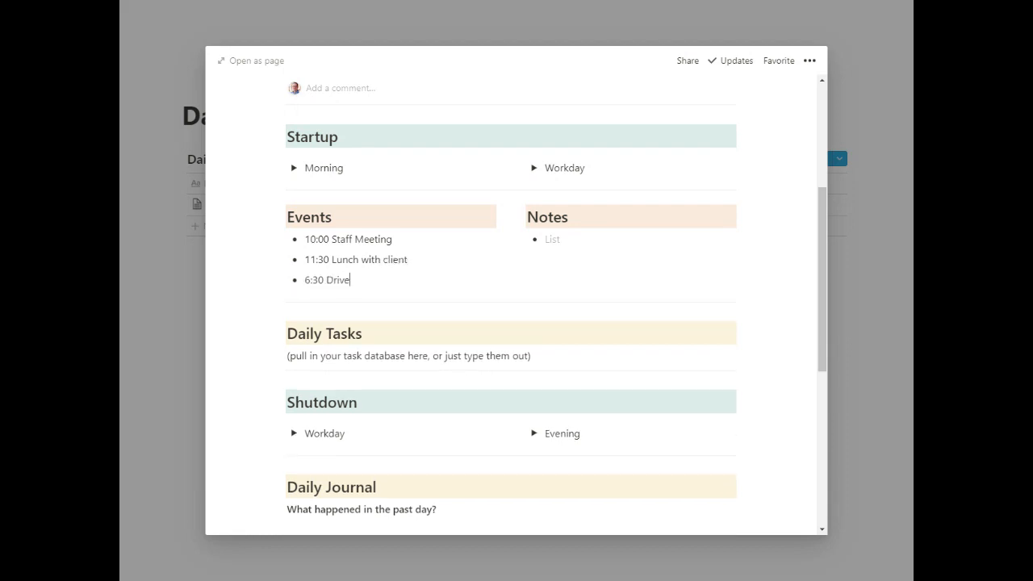
{"action": "type", "text": "daughter"}
{"action": "type", "text": " to dance"}
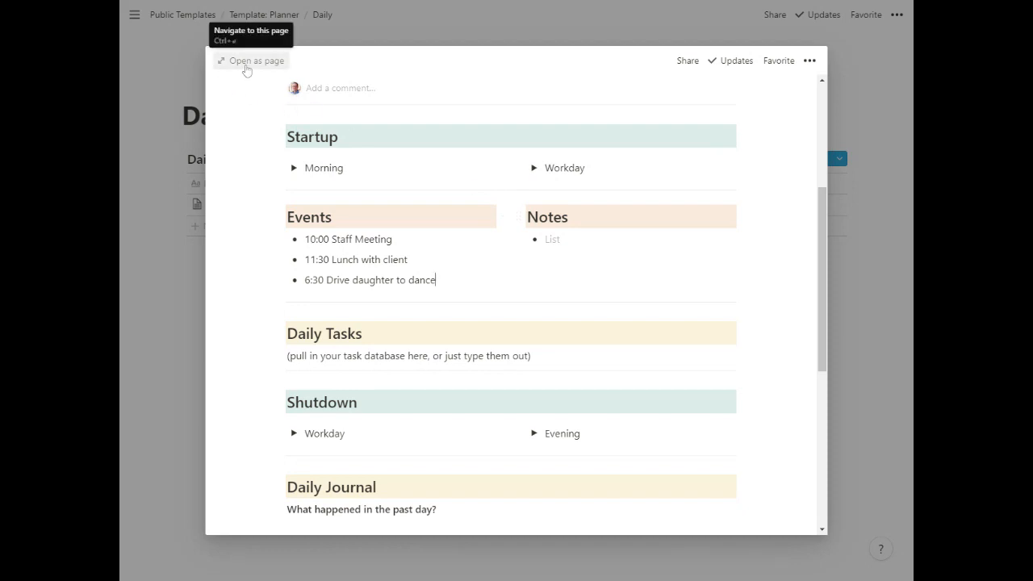
Step: In the full-page view, check off Workday shutdown items Inbox zero, Slack zero and Process Keep notes
{"action": "left_click", "coordinate": [245, 63]}
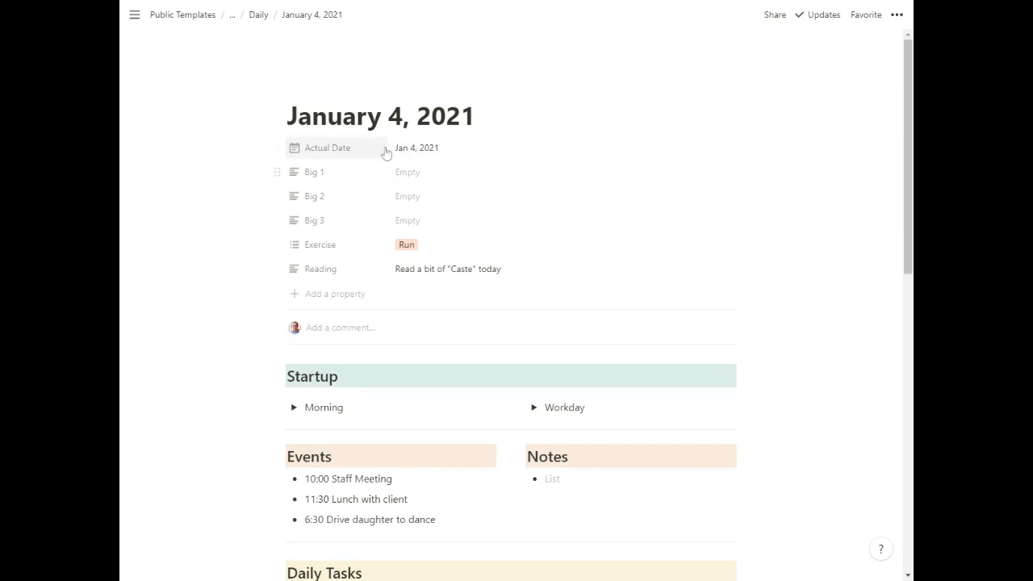
{"action": "scroll", "coordinate": [425, 366], "scroll_direction": "down", "scroll_amount": 5}
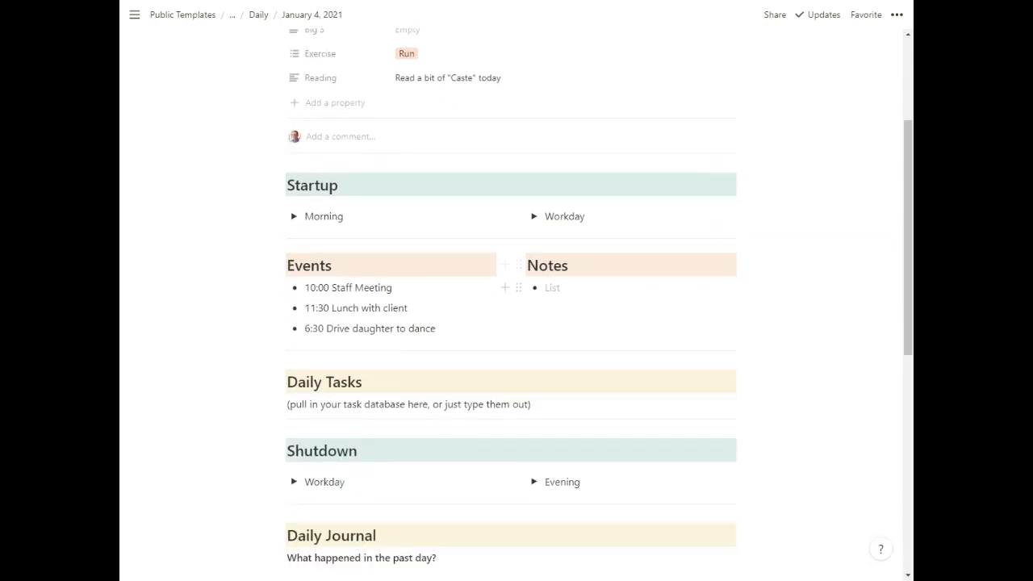
{"action": "scroll", "coordinate": [425, 366], "scroll_direction": "down", "scroll_amount": 1}
{"action": "scroll", "coordinate": [425, 366], "scroll_direction": "down", "scroll_amount": 4}
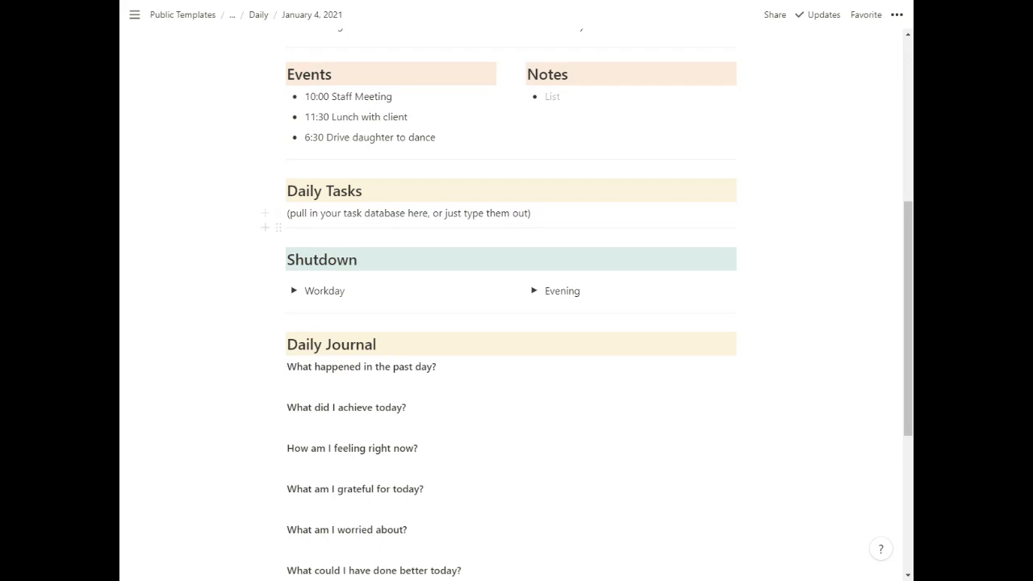
{"action": "left_click", "coordinate": [294, 291]}
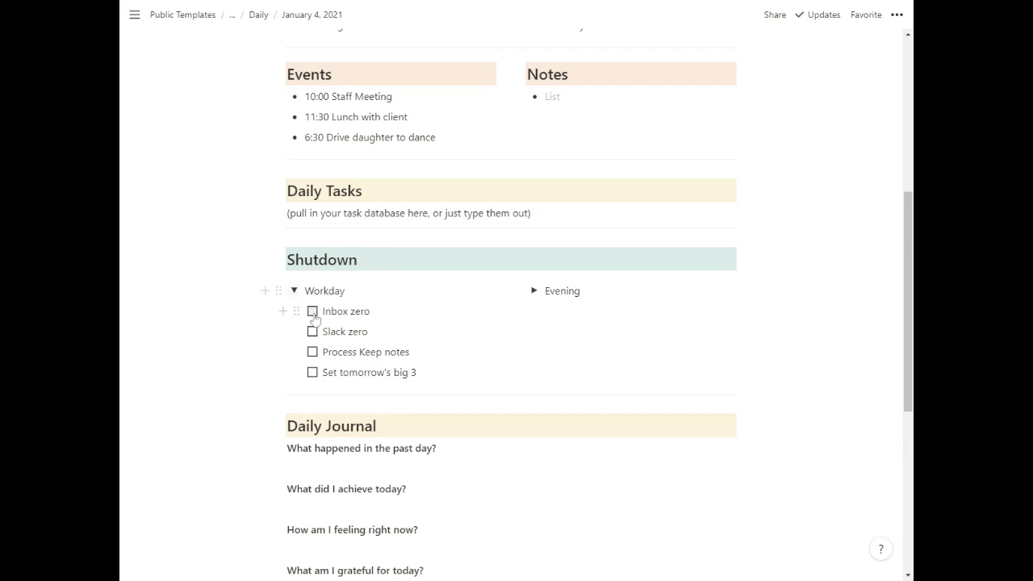
{"action": "left_click", "coordinate": [312, 312]}
{"action": "left_click", "coordinate": [312, 332]}
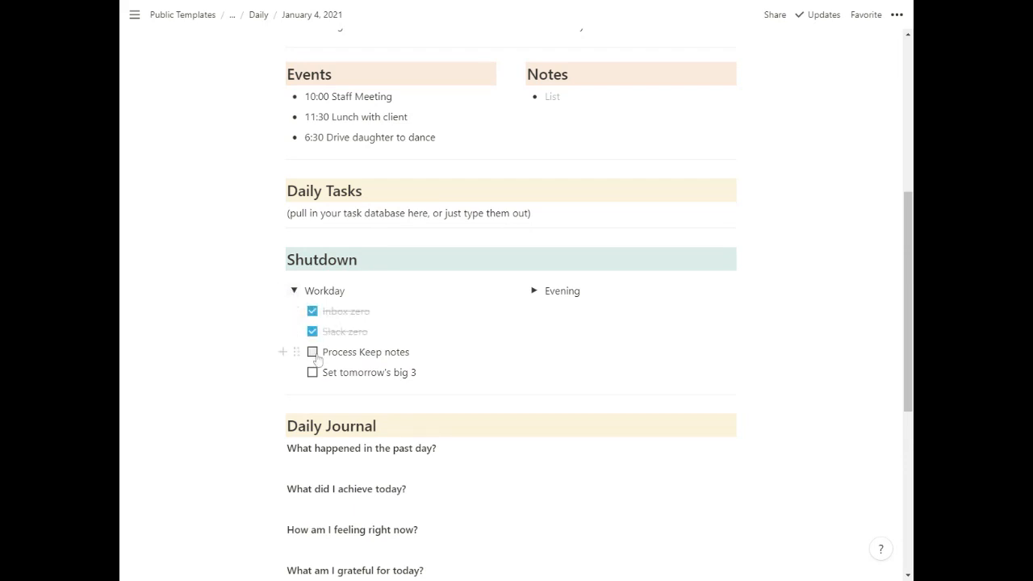
{"action": "left_click", "coordinate": [313, 352]}
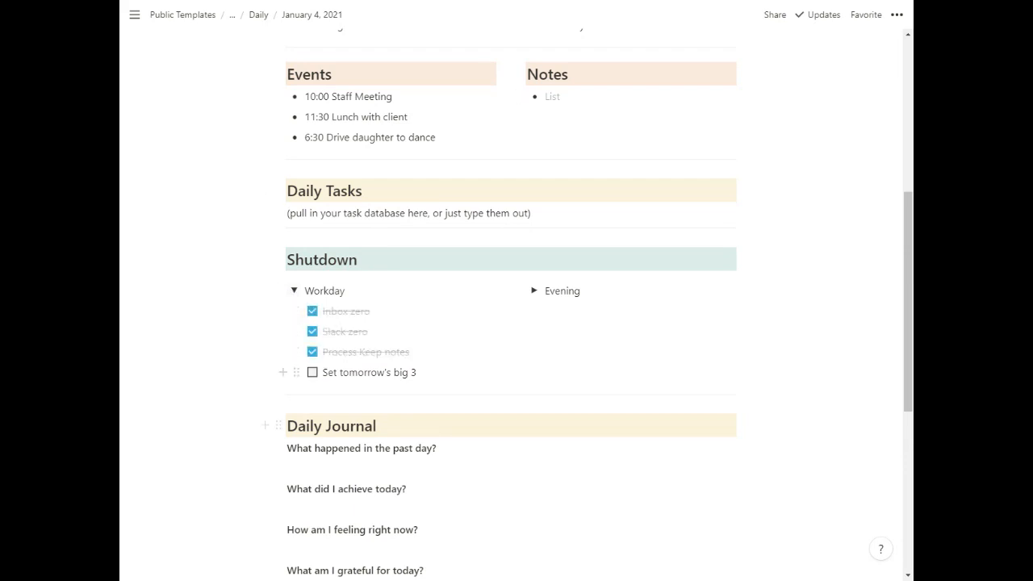
{"action": "left_click", "coordinate": [533, 290]}
{"action": "scroll", "coordinate": [511, 323], "scroll_direction": "down", "scroll_amount": 4}
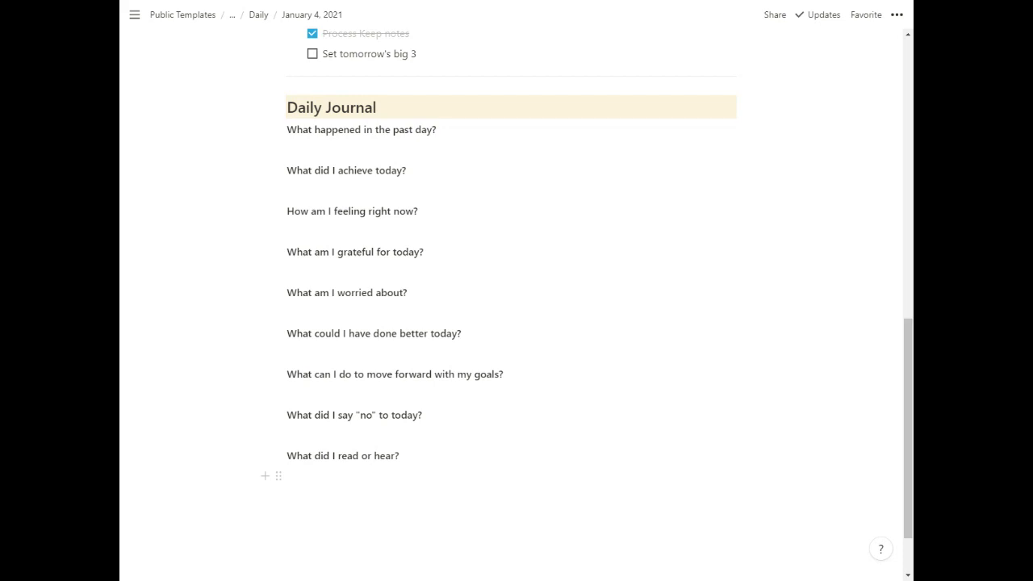
{"action": "scroll", "coordinate": [266, 494], "scroll_direction": "up", "scroll_amount": 5}
{"action": "scroll", "coordinate": [265, 498], "scroll_direction": "up", "scroll_amount": 3}
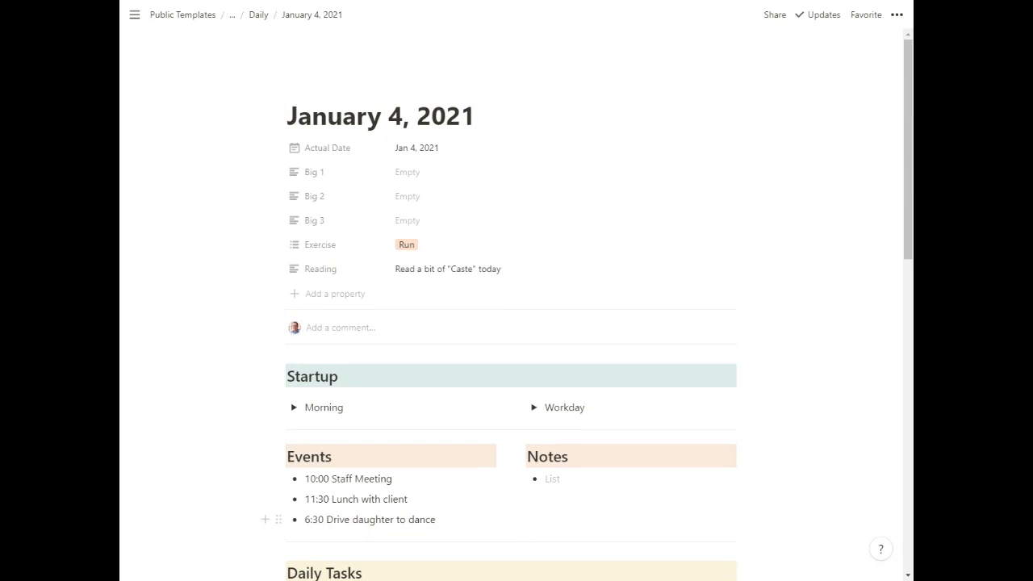
Step: Back in the Daily table, add a second row titled January 5, 2021
{"action": "left_click", "coordinate": [258, 15]}
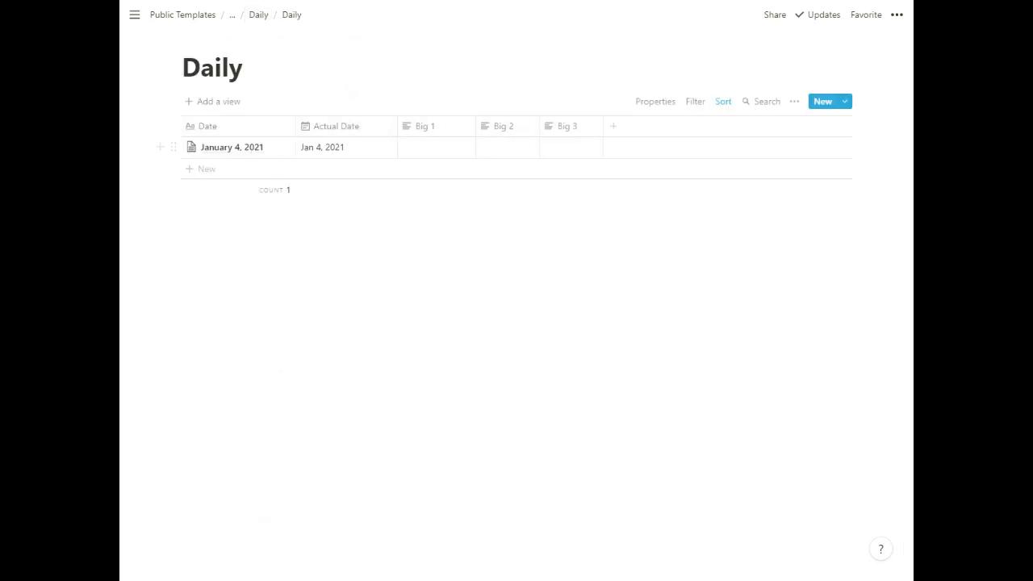
{"action": "left_click", "coordinate": [203, 169]}
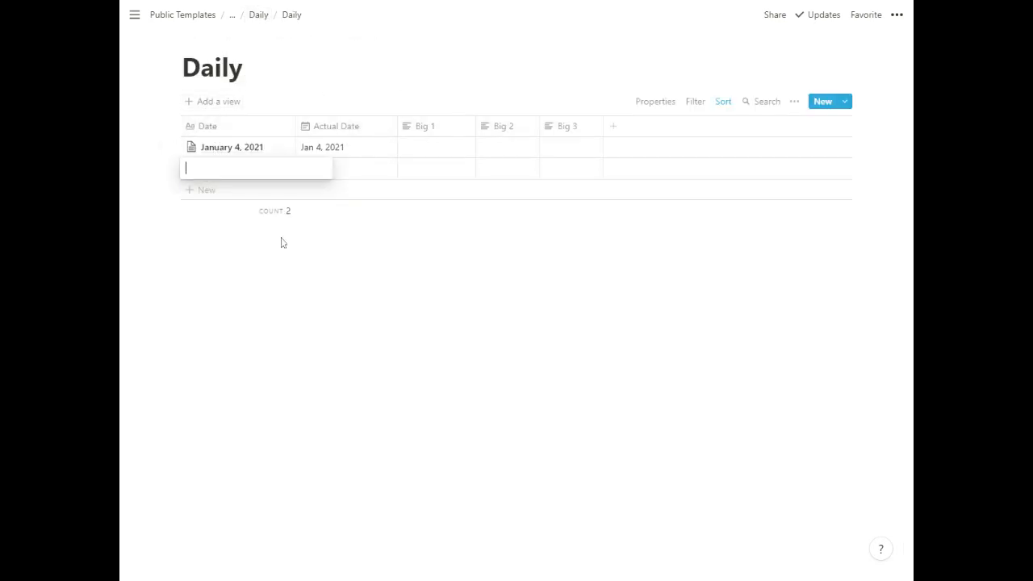
{"action": "type", "text": "January 5,"}
{"action": "type", "text": " 2021"}
{"action": "key", "text": "Return"}
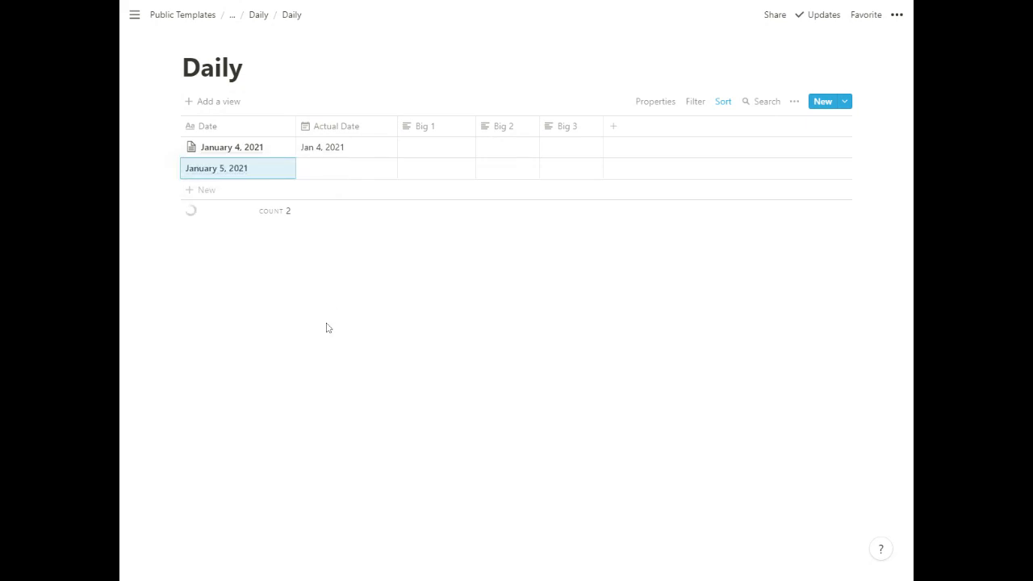